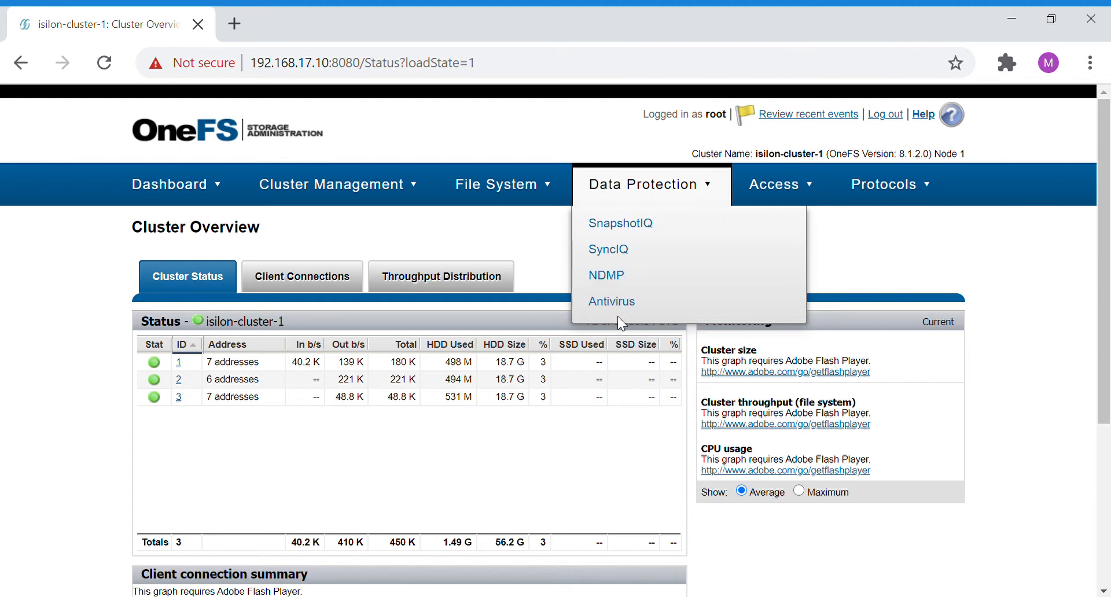
- Start a new antivirus policy, enable it and name it test-av-policy
click(646, 307)
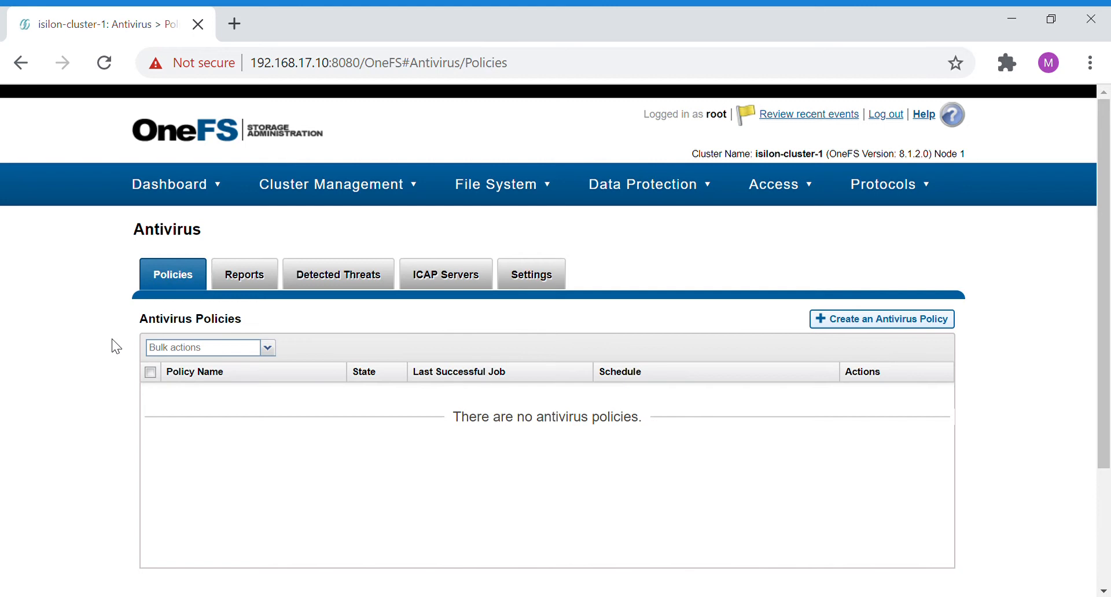
click(841, 317)
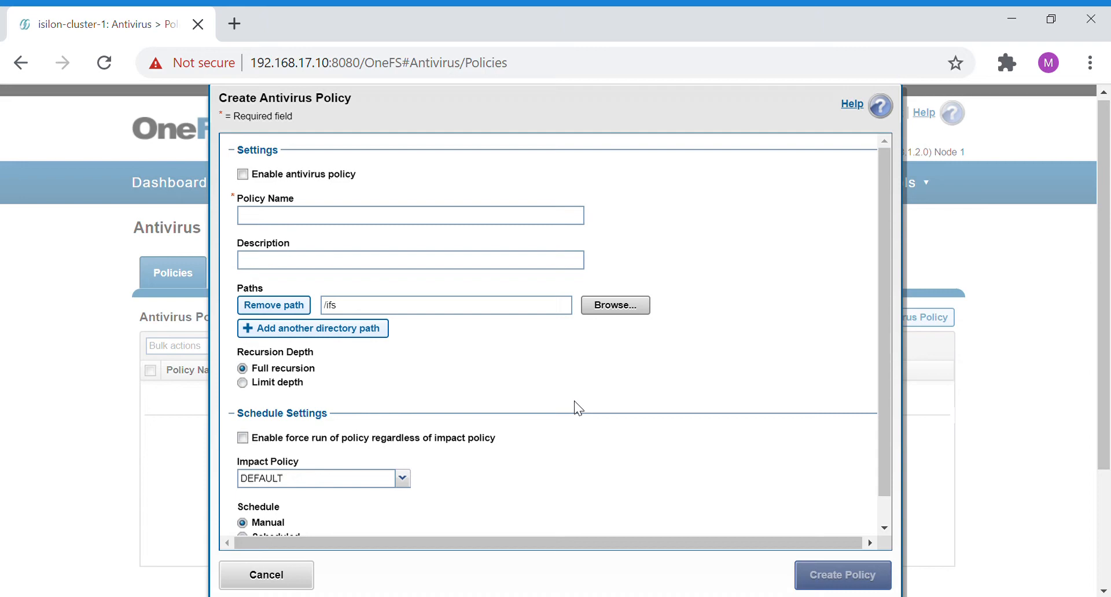
click(242, 174)
click(280, 220)
text(test-a)
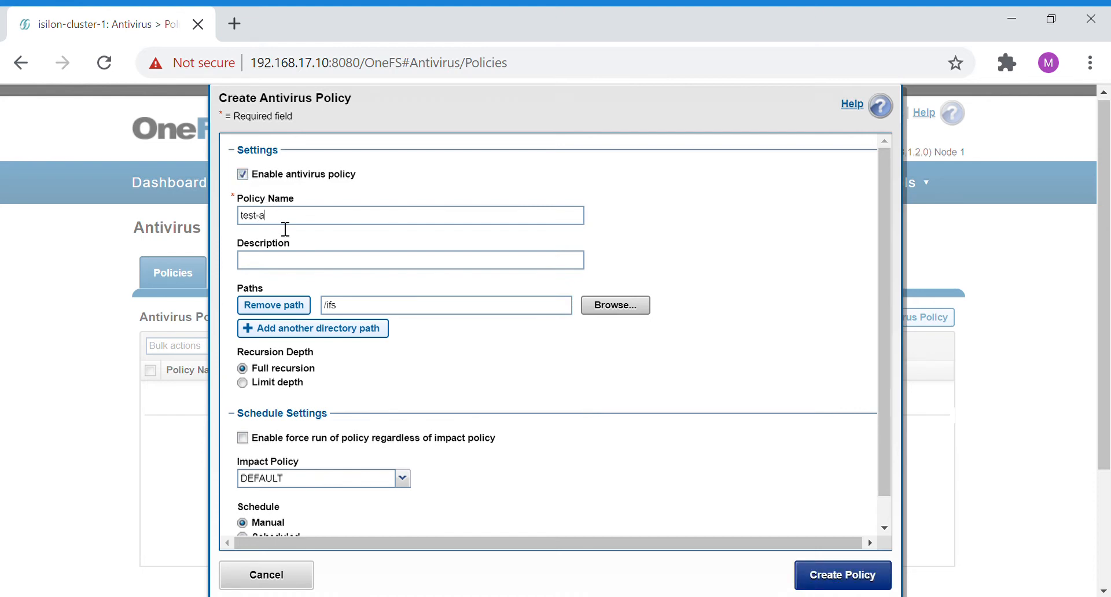
text(v-policy)
- Set the antivirus policy's scan path to the existing directory /ifs/data/smb-cli
click(632, 309)
double_click(376, 345)
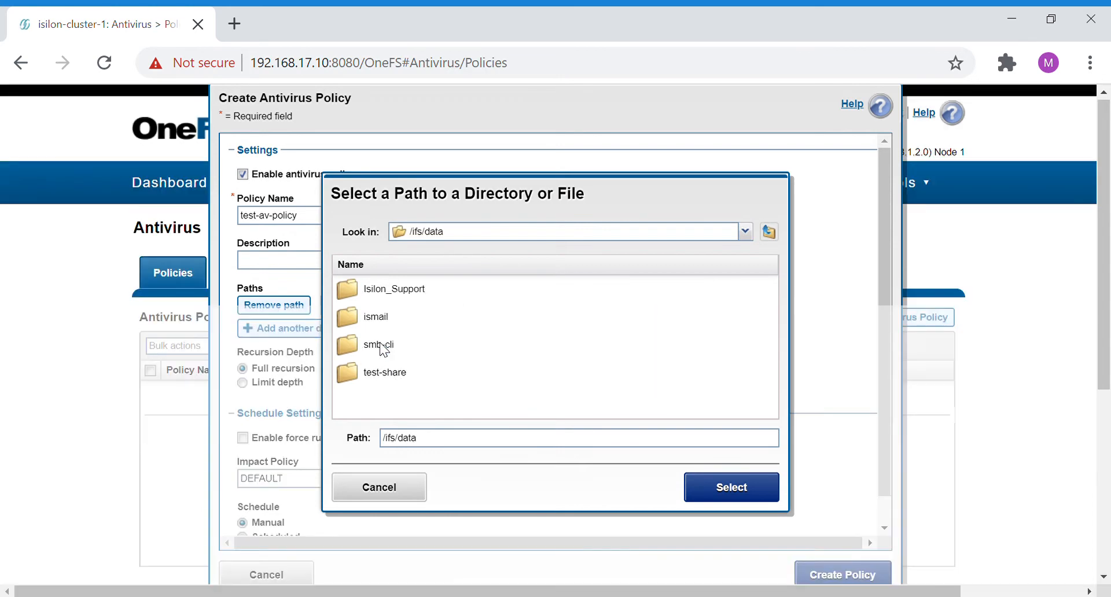
click(380, 344)
click(730, 490)
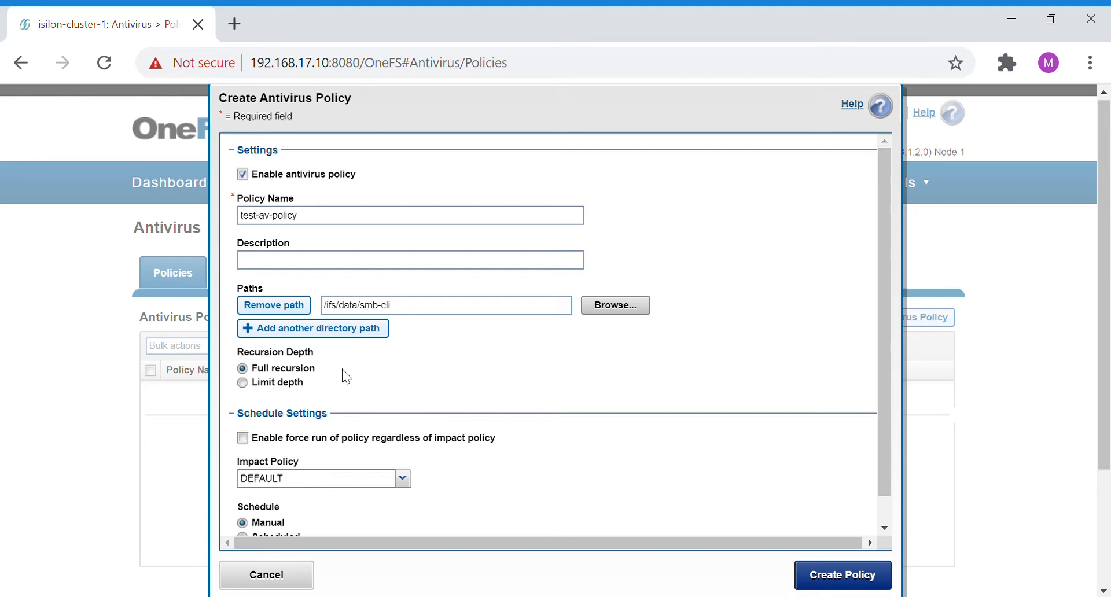
click(416, 310)
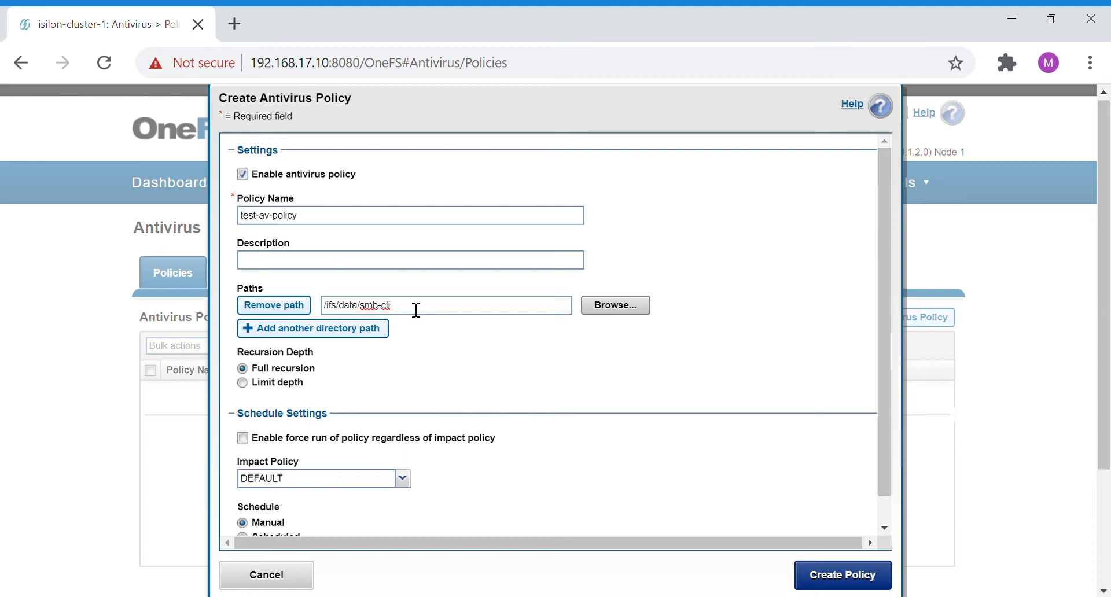
- Limit the policy's recursion depth to 5
click(244, 384)
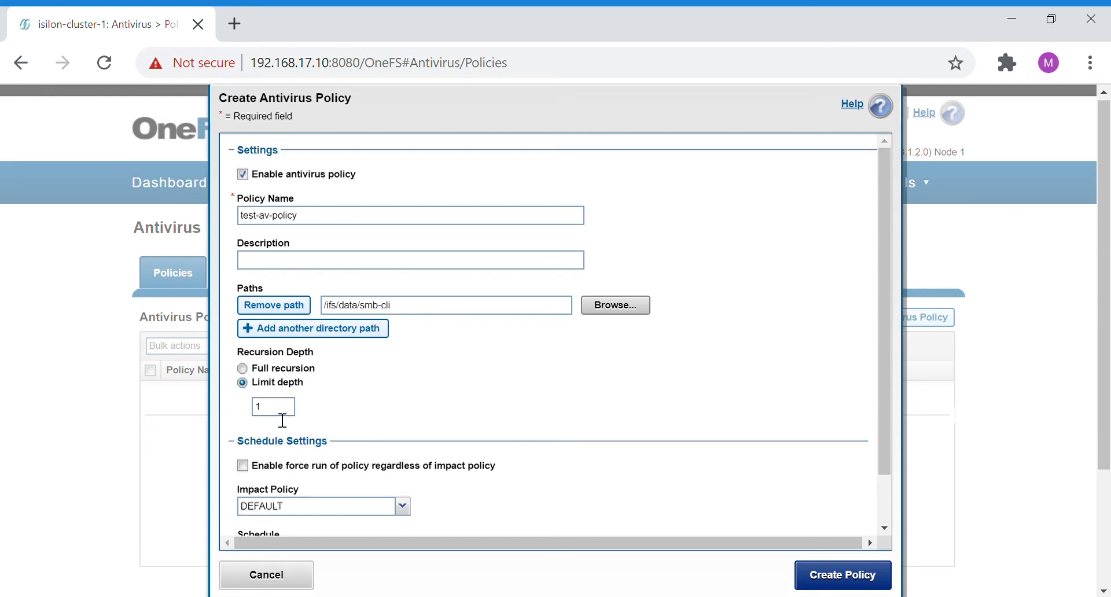
drag(282, 420, 251, 420)
text(5)
- Enable force run of the policy regardless of impact policy and schedule it to run daily
scroll(411, 398, down, 1)
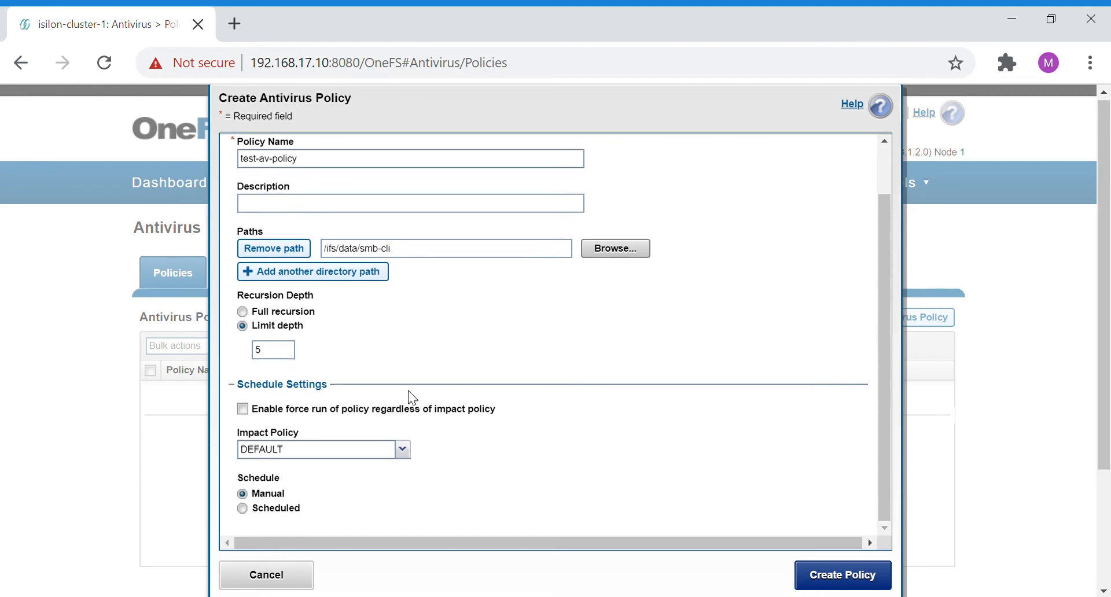
click(388, 412)
scroll(527, 427, down, 1)
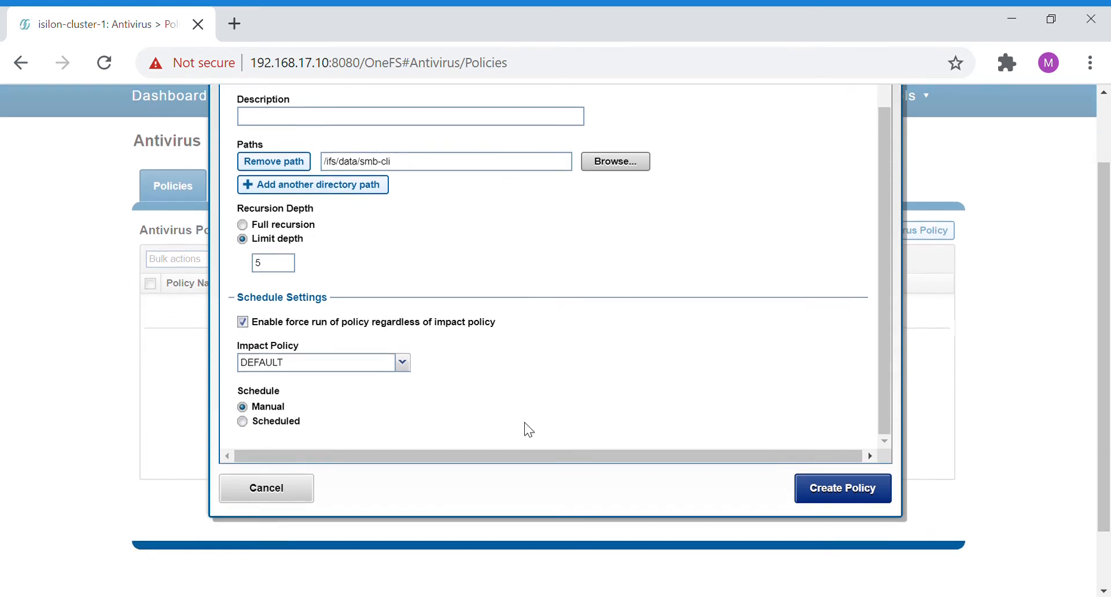
click(281, 424)
scroll(329, 385, down, 2)
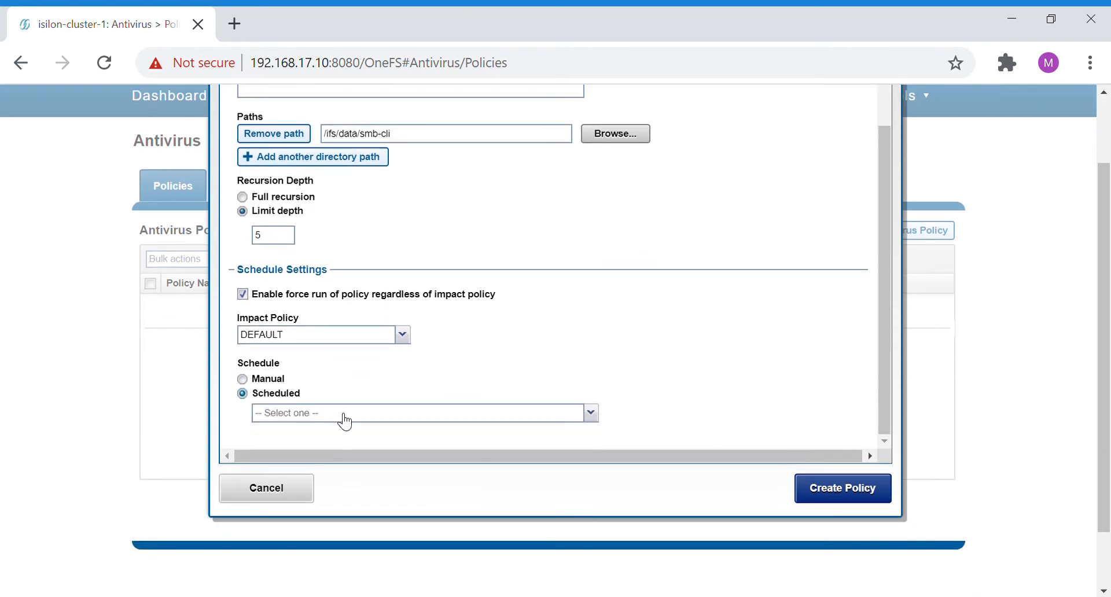
click(344, 415)
click(345, 431)
scroll(406, 433, down, 2)
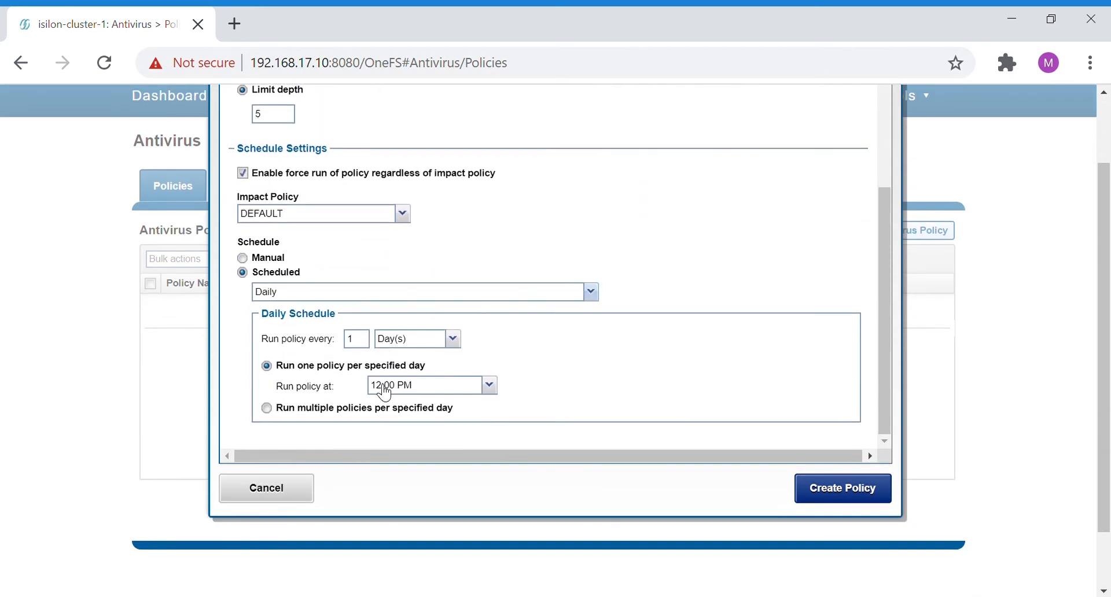
- Check the policy's directory path and create the antivirus policy
scroll(579, 399, up, 5)
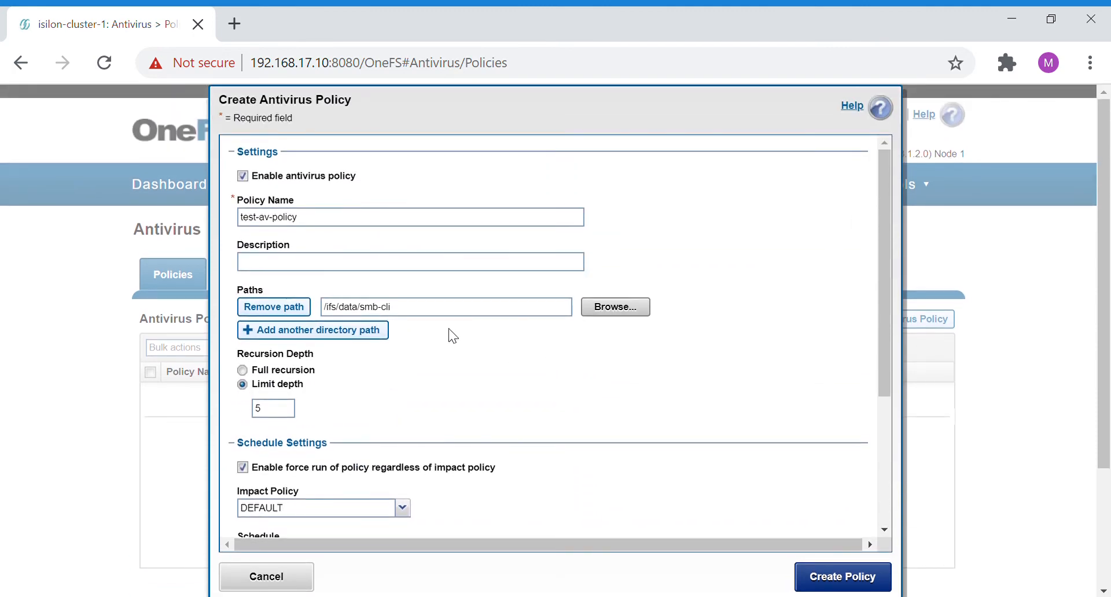
drag(413, 315, 327, 311)
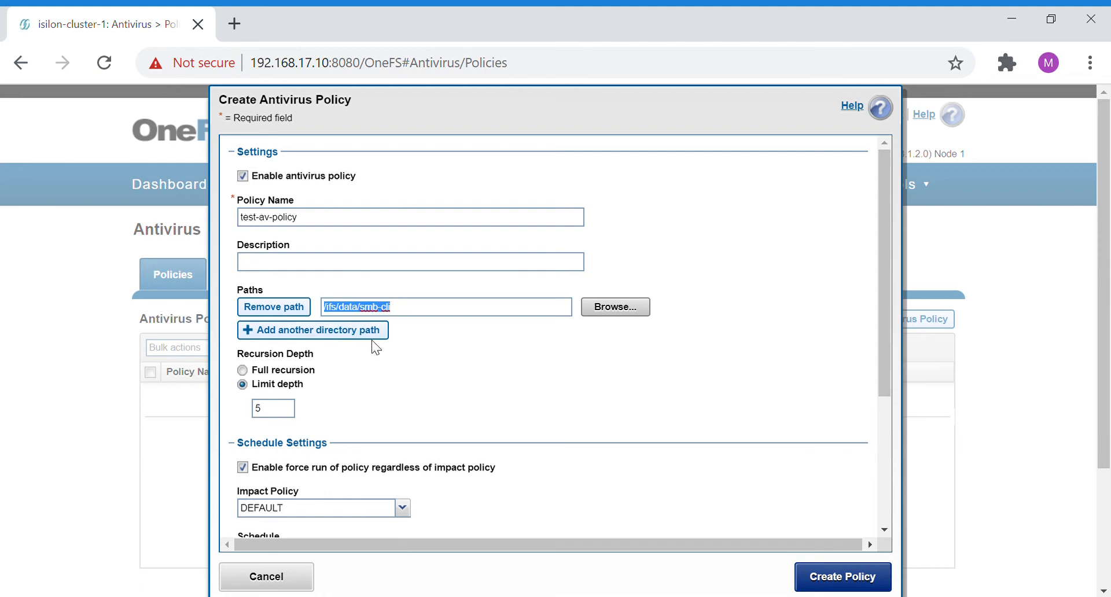
click(841, 575)
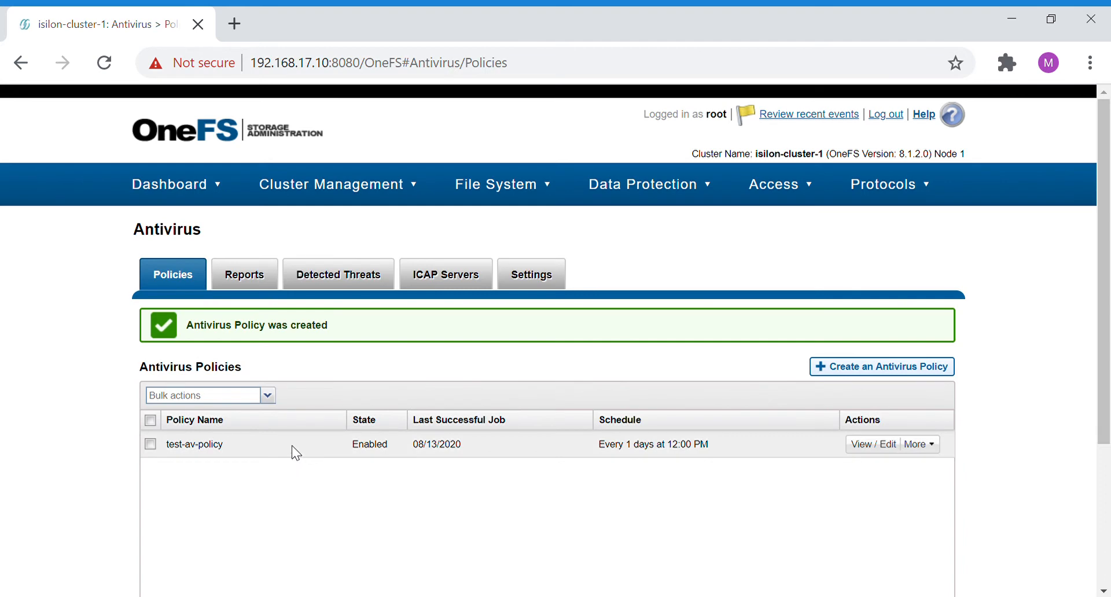
- Review the antivirus scan reports, the detected threats and the list of ICAP servers
click(255, 285)
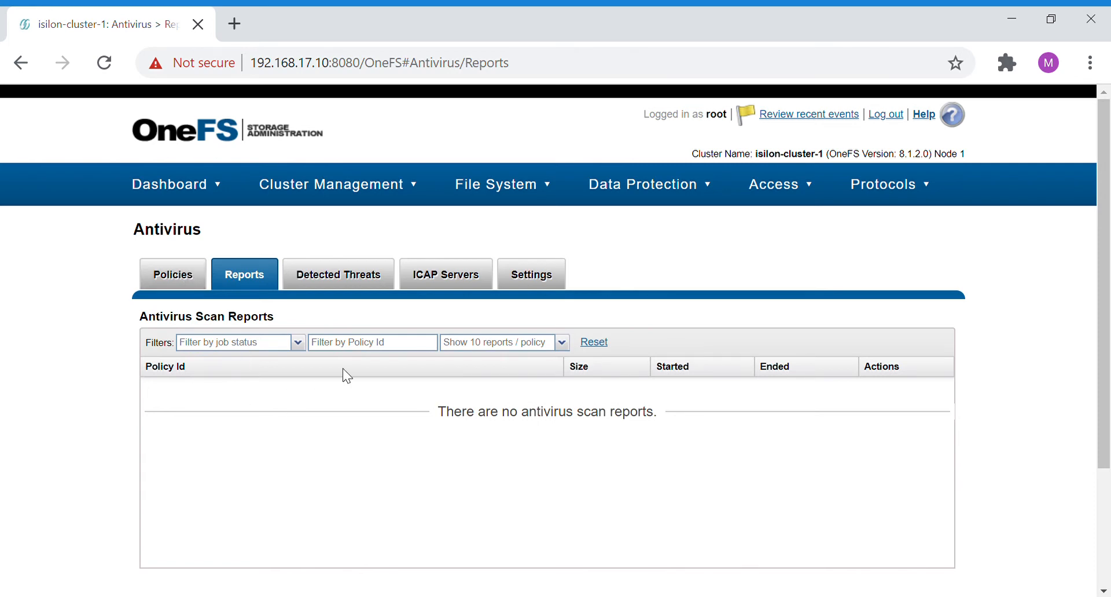
click(358, 282)
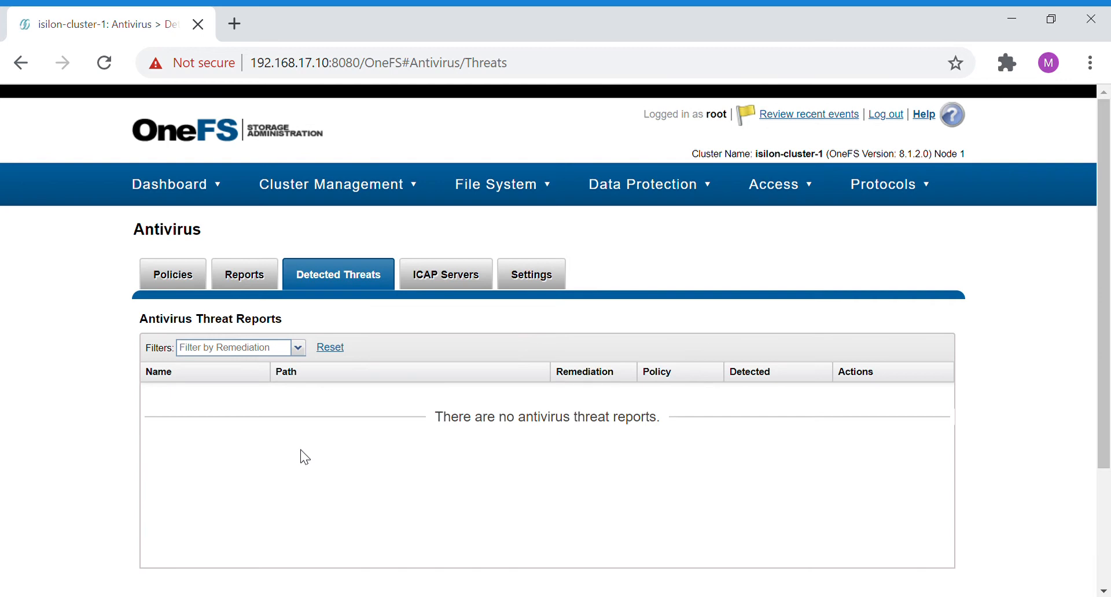
click(431, 286)
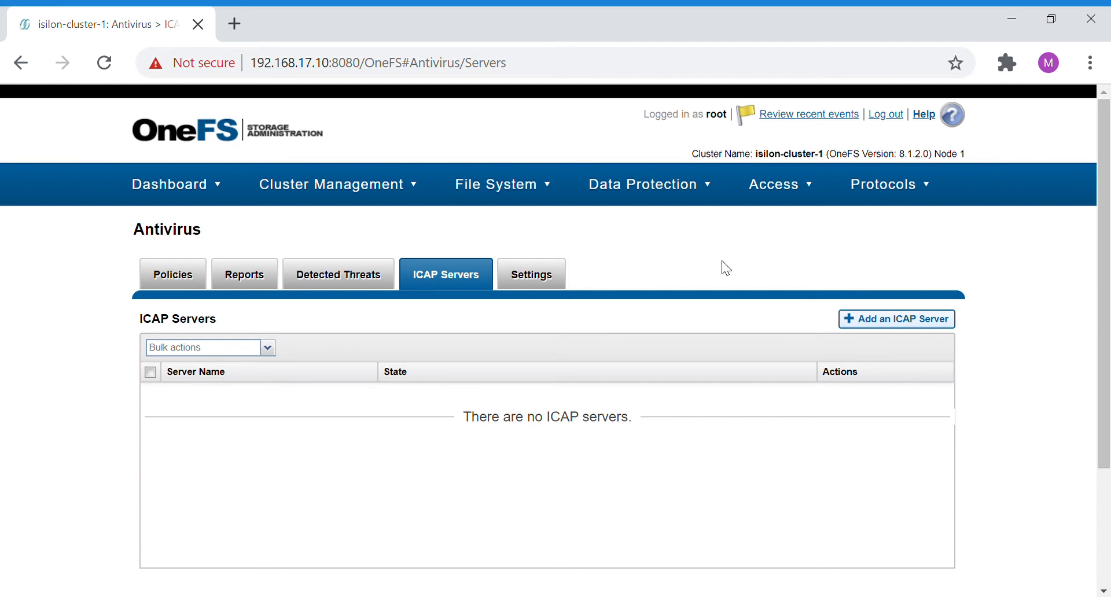
- Examine the settings required for adding an ICAP server and leave without adding one
click(906, 321)
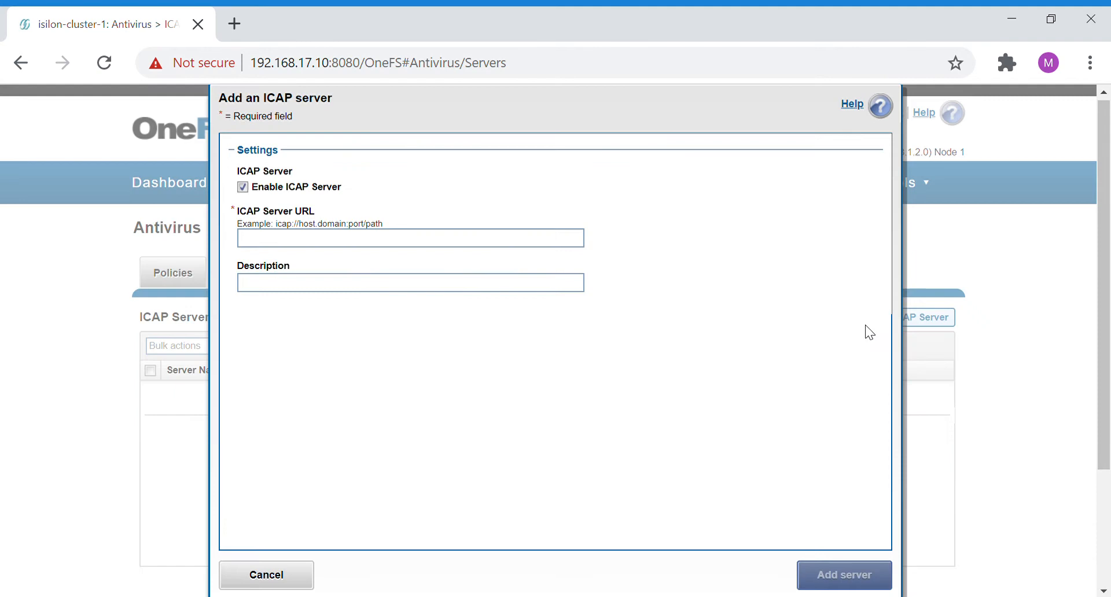
click(433, 240)
click(267, 576)
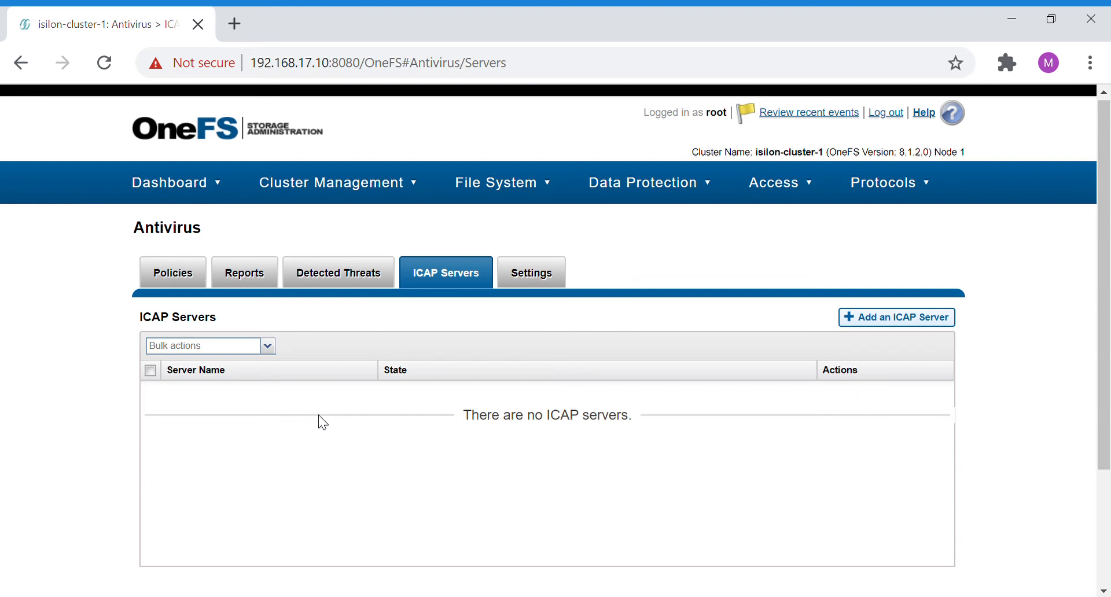
- Enable the Antivirus service in the antivirus settings
click(522, 287)
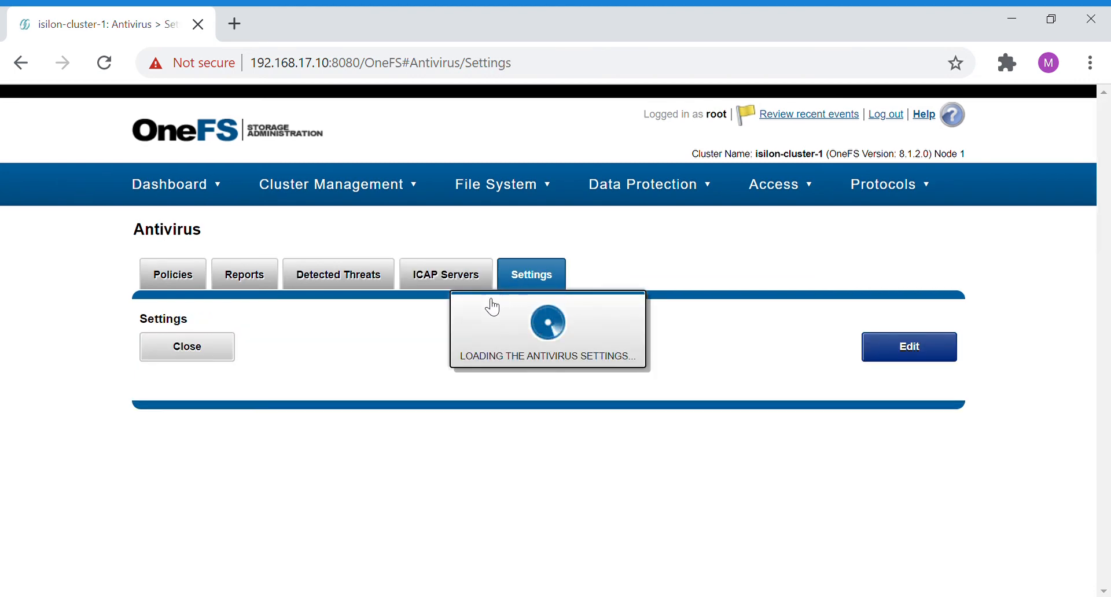
scroll(432, 377, down, 1)
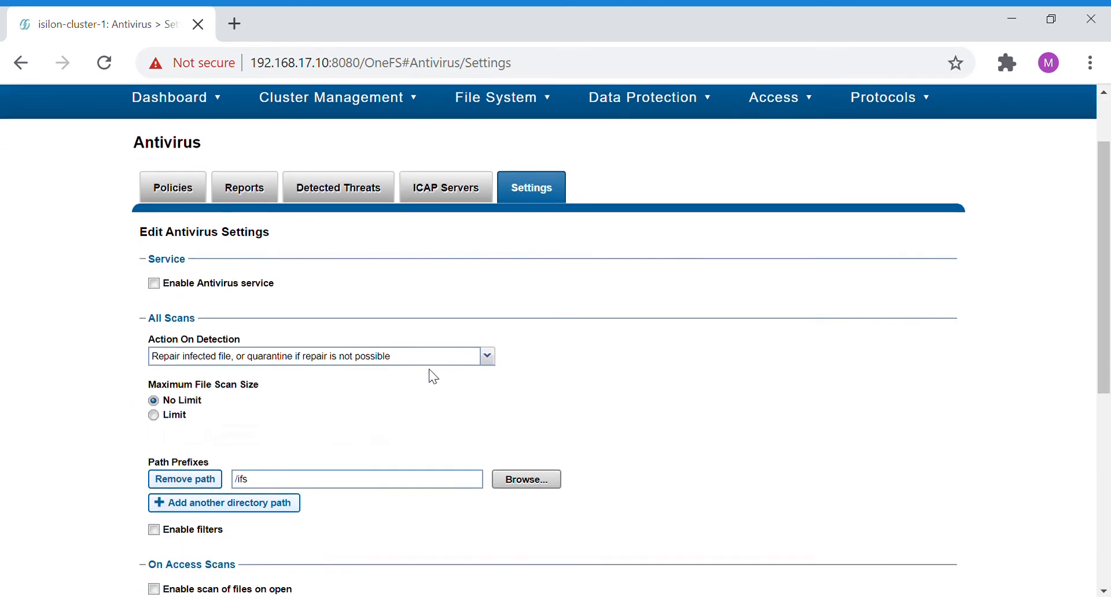
click(154, 283)
- Examine the available Action On Detection options for all scans without changing the selection
scroll(286, 292, down, 1)
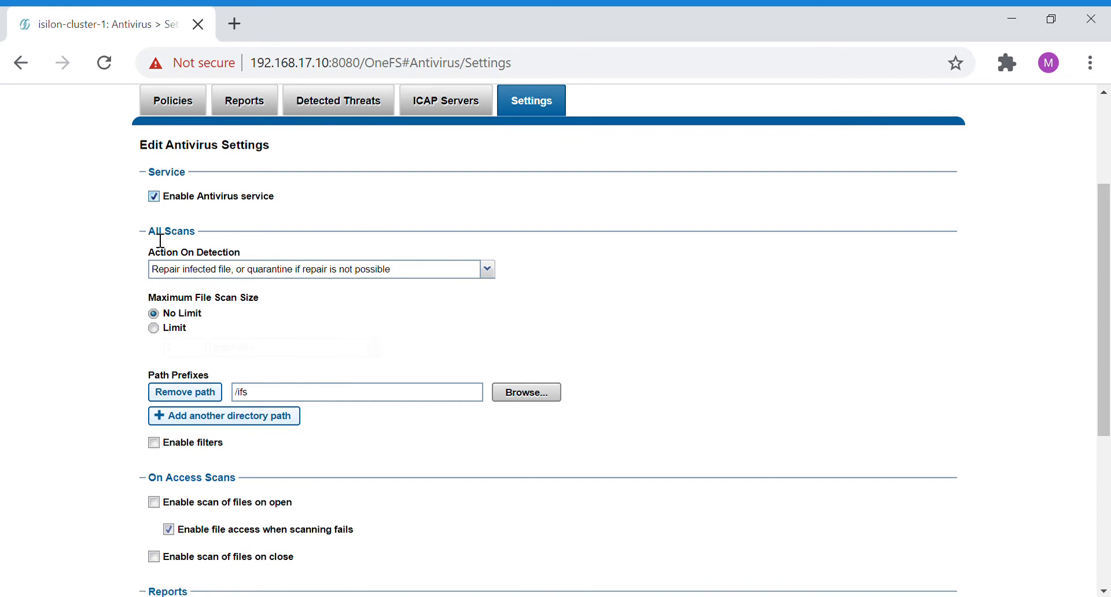
drag(162, 240, 202, 240)
click(301, 333)
click(307, 273)
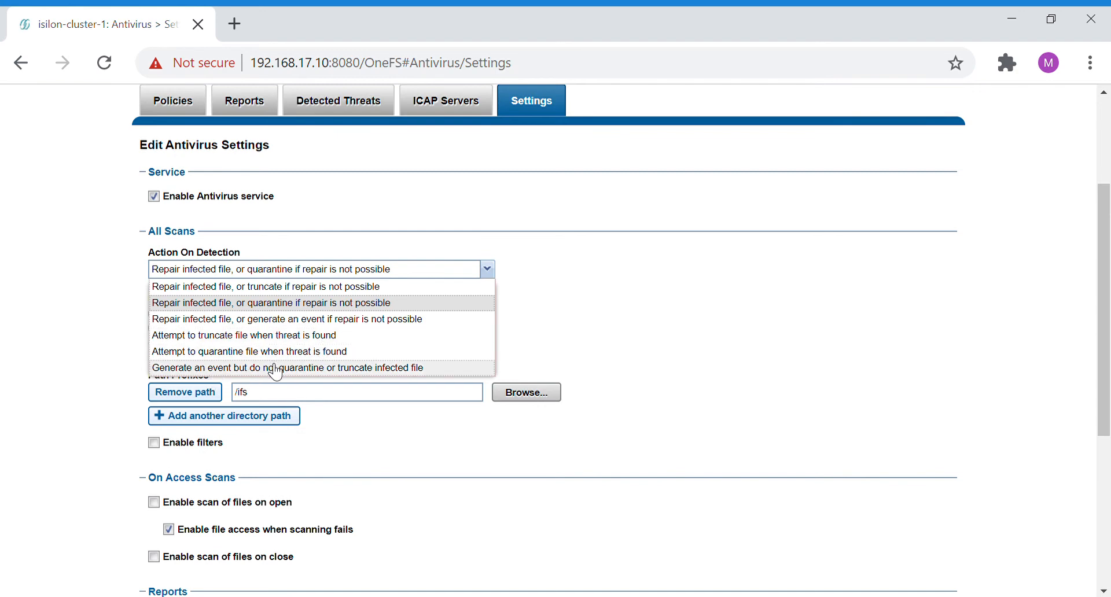
click(537, 321)
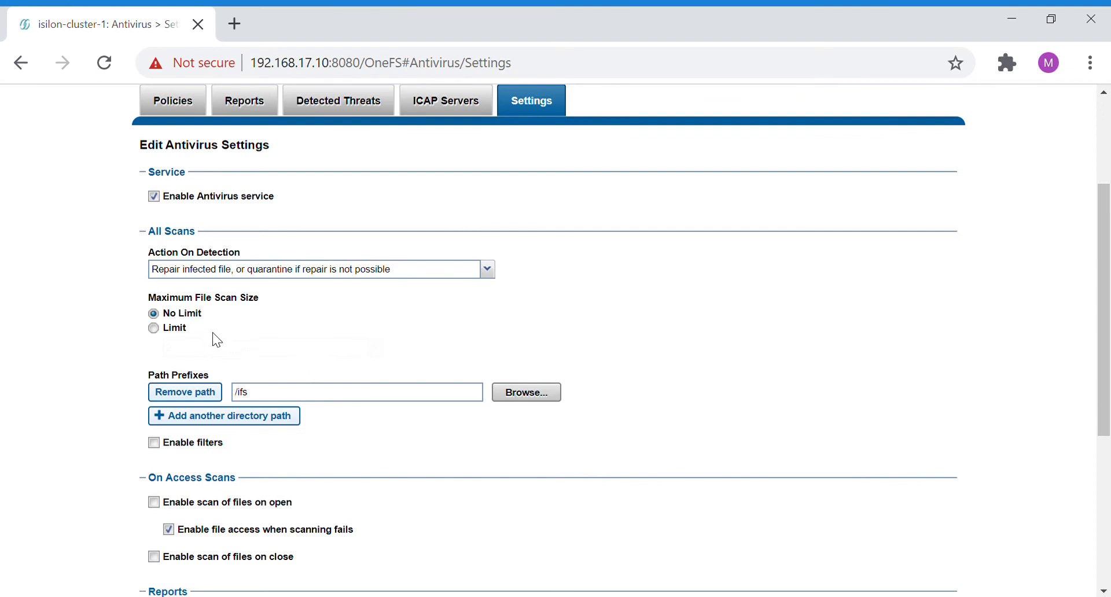
- Limit the maximum file scan size to 500 megabytes
scroll(214, 333, down, 3)
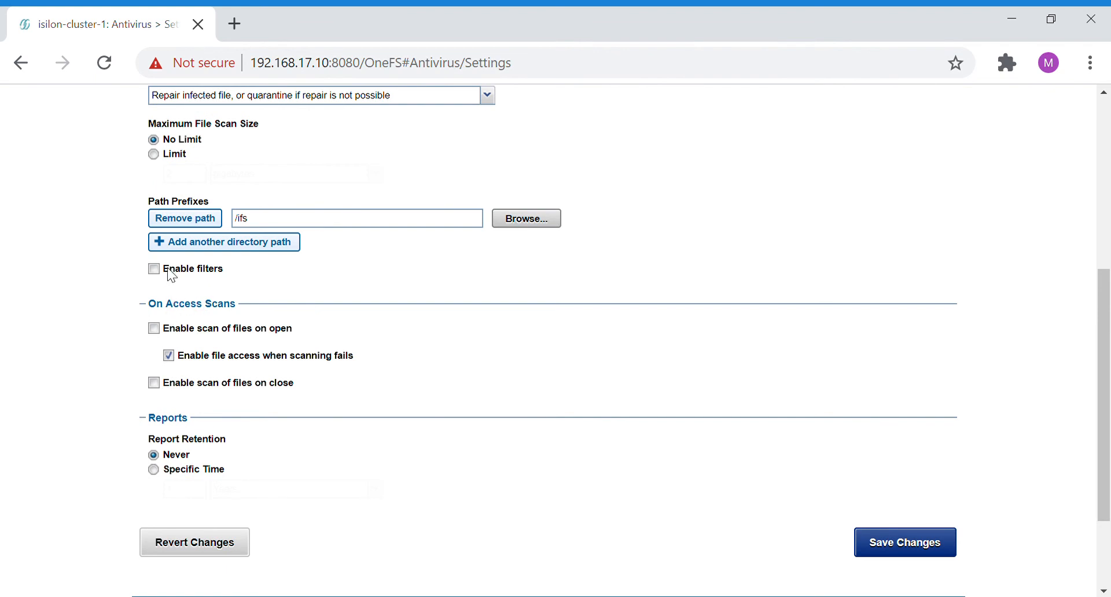
scroll(182, 242, up, 2)
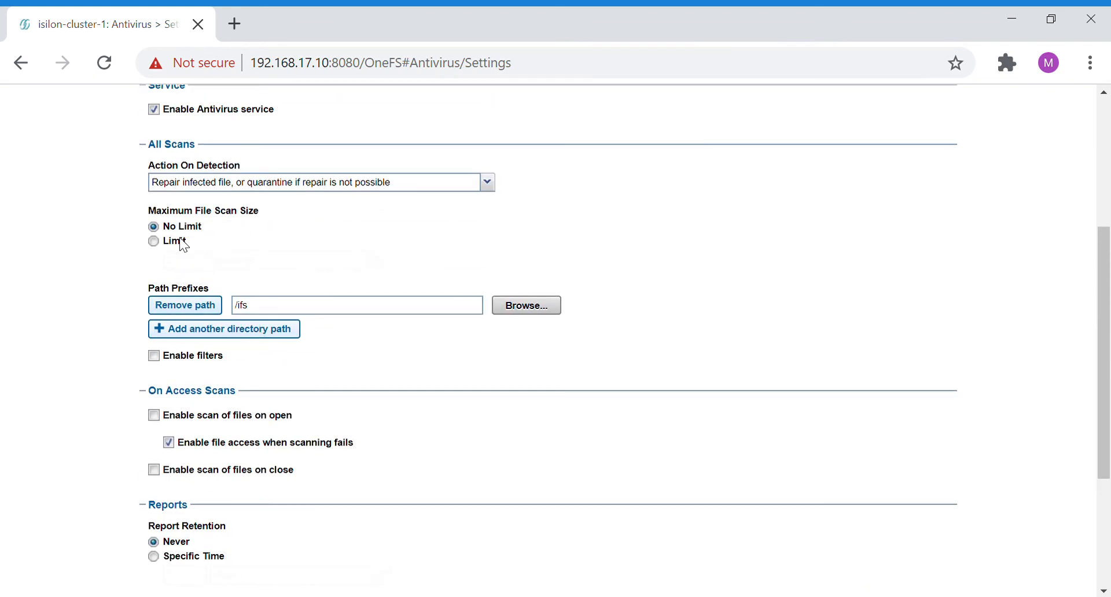
click(179, 240)
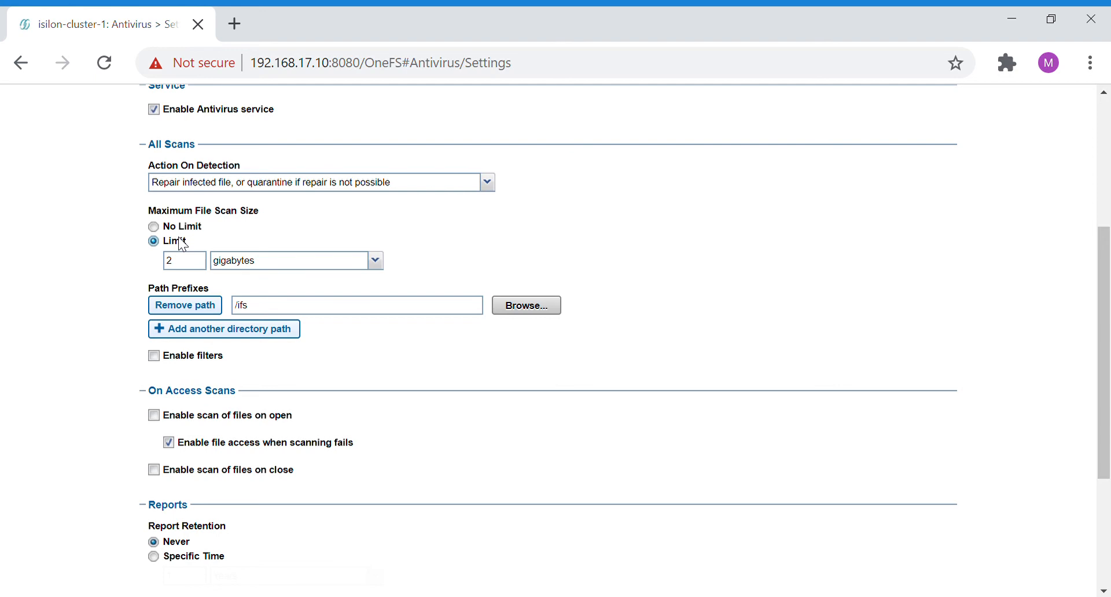
double_click(178, 264)
text(500)
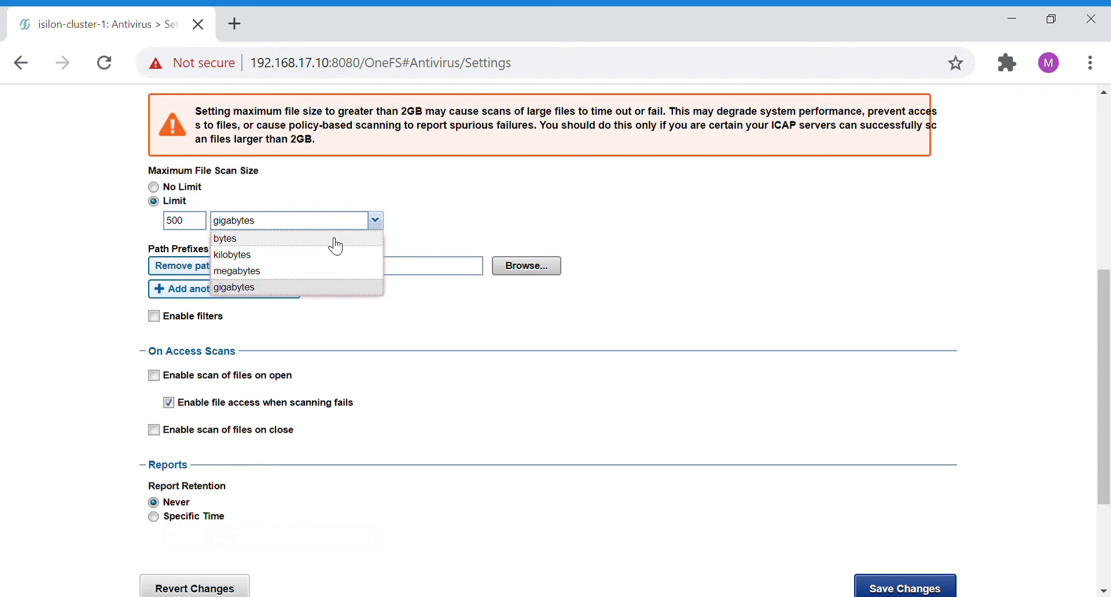
click(319, 272)
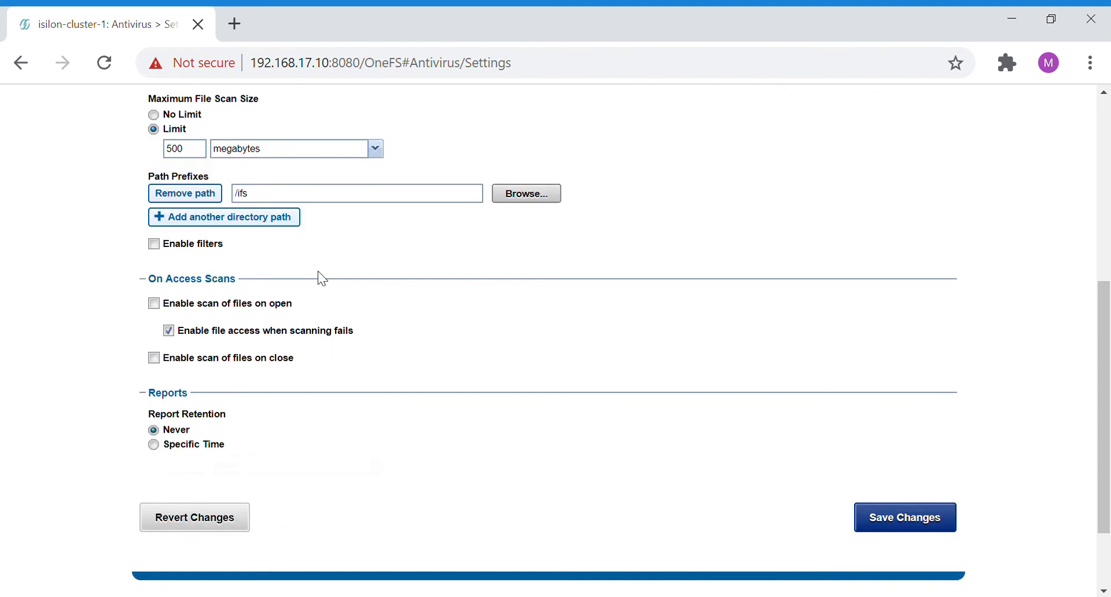
- Change the unit of the maximum file scan size limit to gigabytes
scroll(350, 302, up, 3)
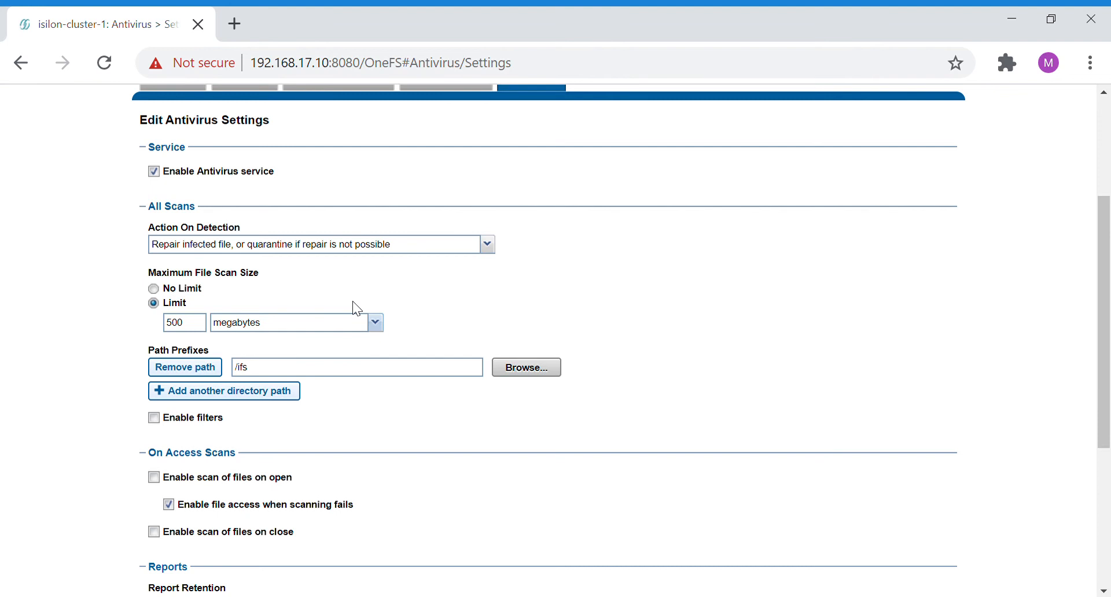
click(365, 323)
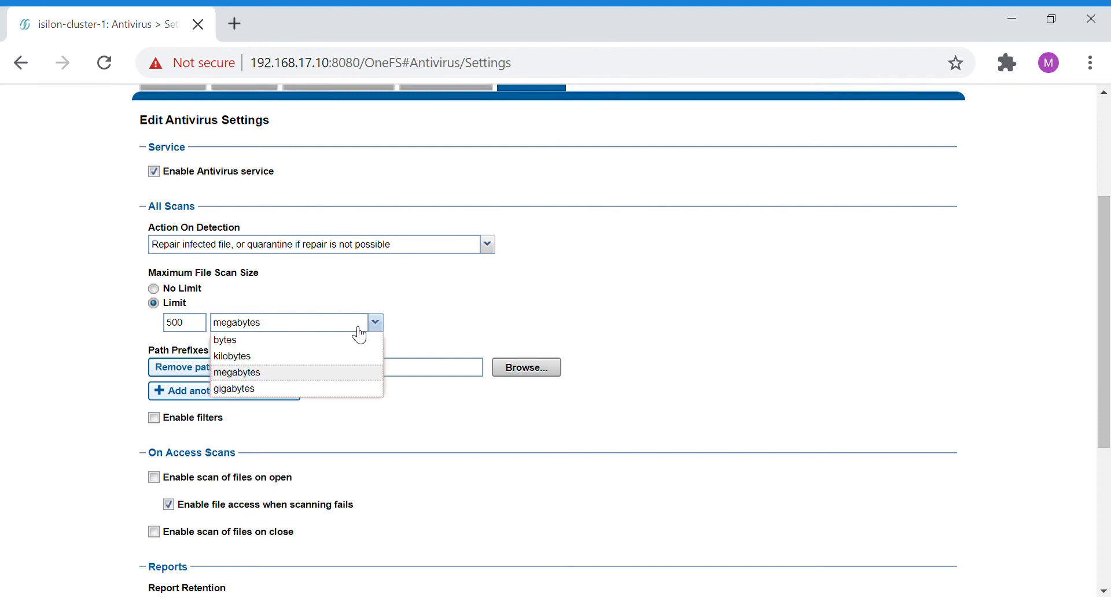
click(331, 397)
drag(202, 293, 453, 322)
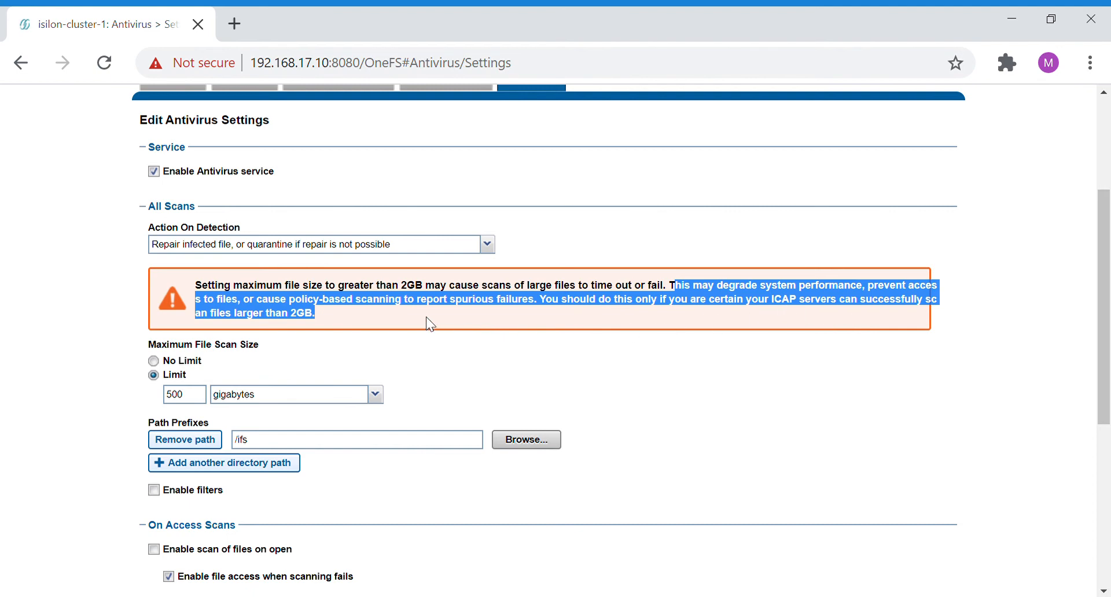
click(315, 347)
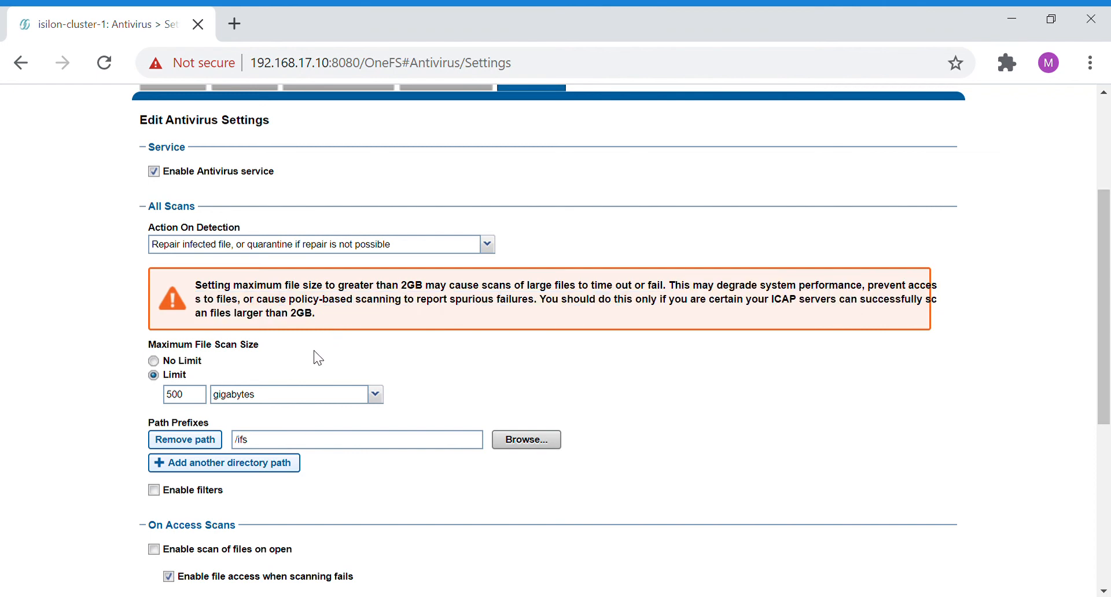
- Set the maximum file scan size limit to 2 gigabytes
click(262, 400)
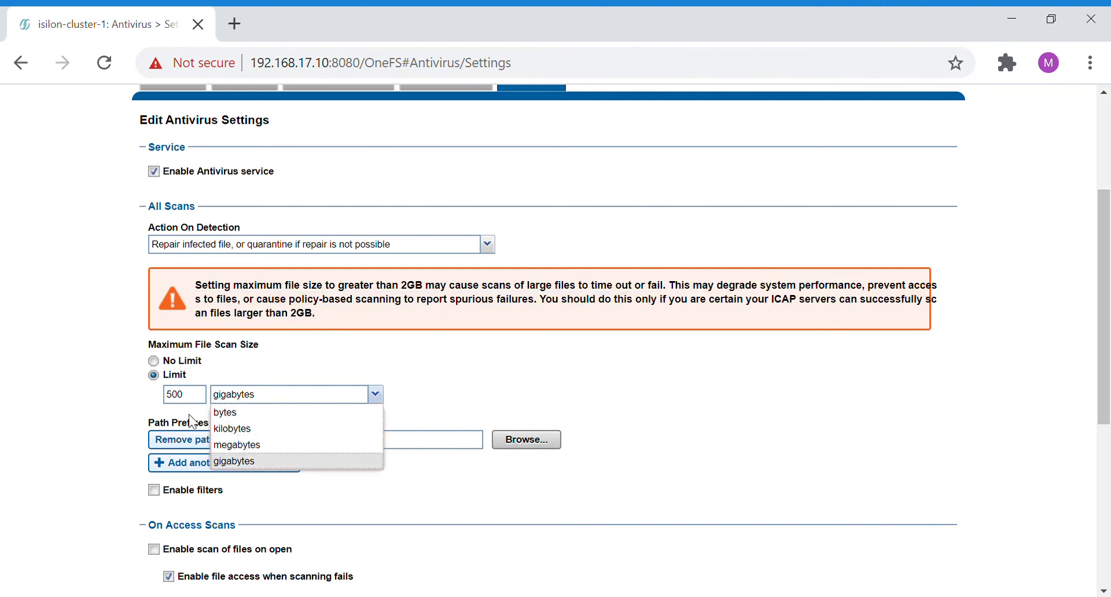
drag(196, 396, 146, 399)
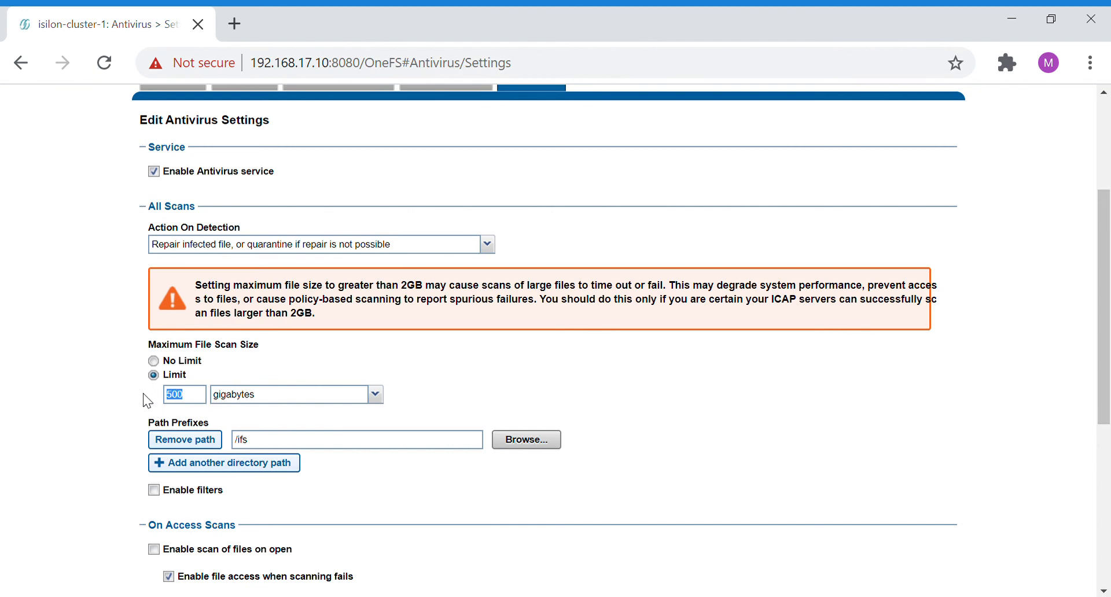
text(2)
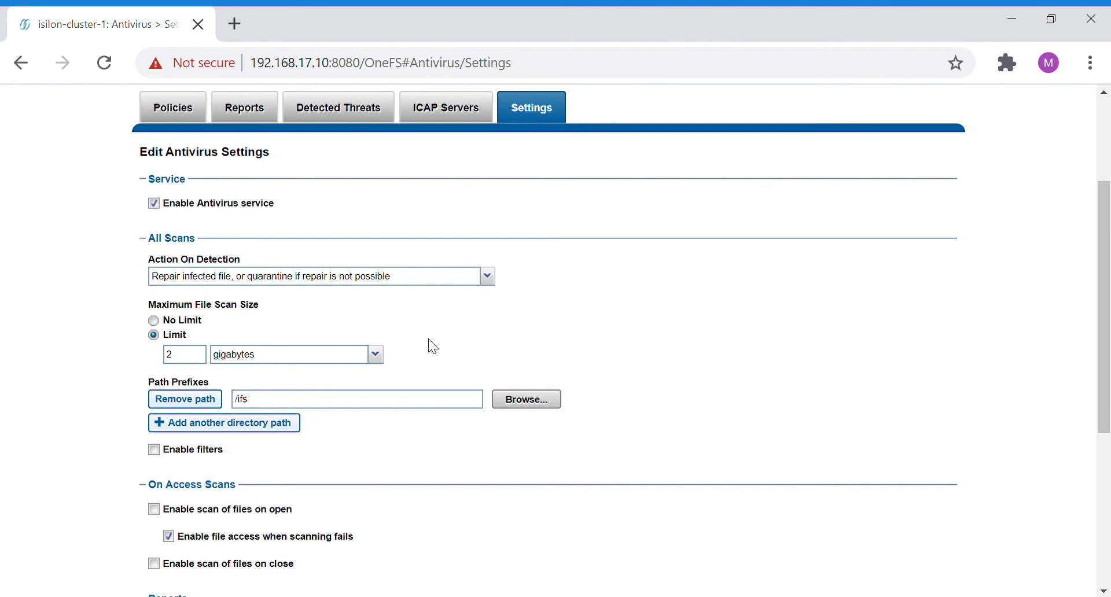
- Enable filters for all scans and set filter matching to scan files matching filters
scroll(433, 346, down, 1)
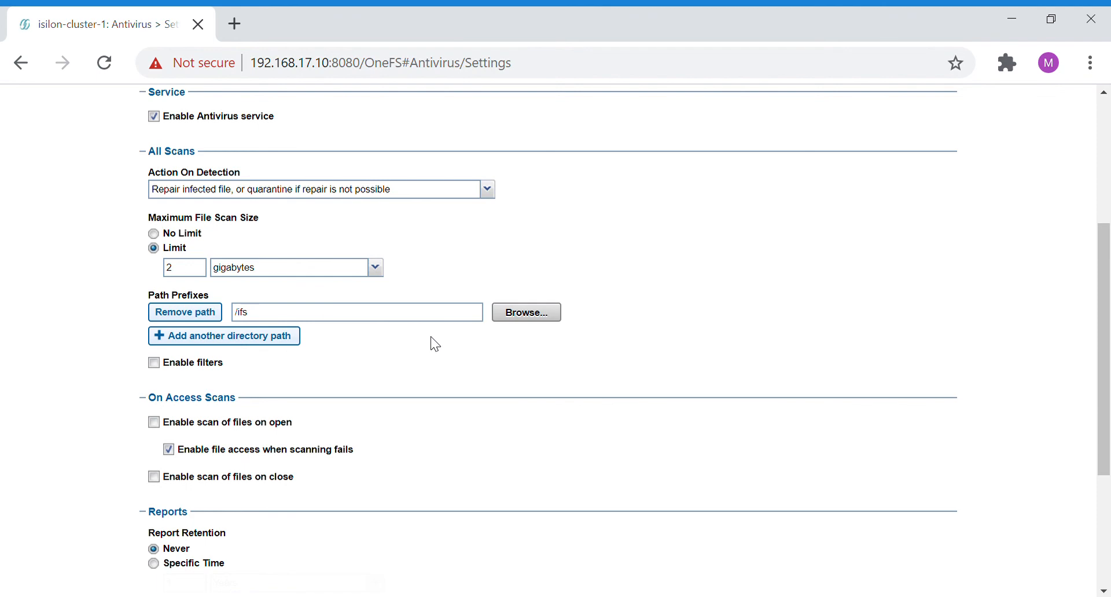
click(152, 363)
scroll(153, 363, down, 1)
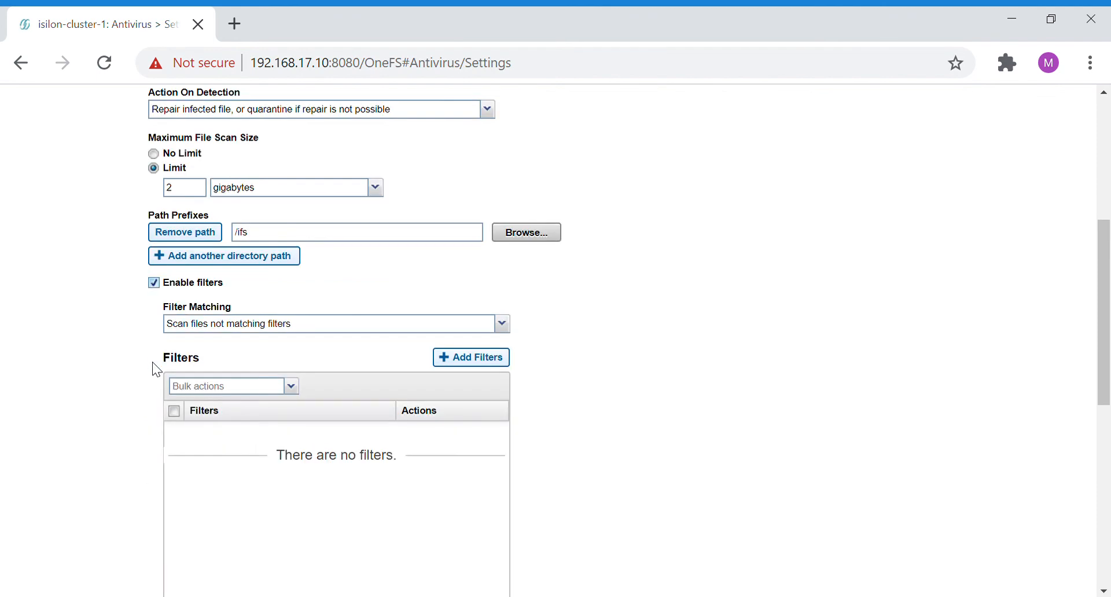
click(306, 330)
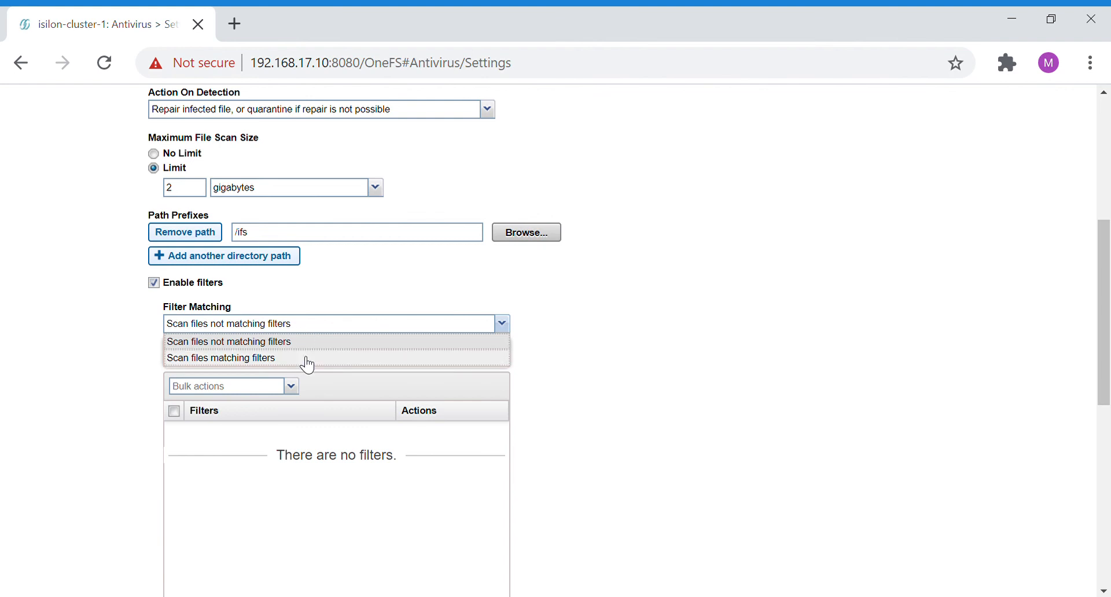
click(305, 358)
- Add a *.pdf filter to the antivirus scan filters
click(472, 357)
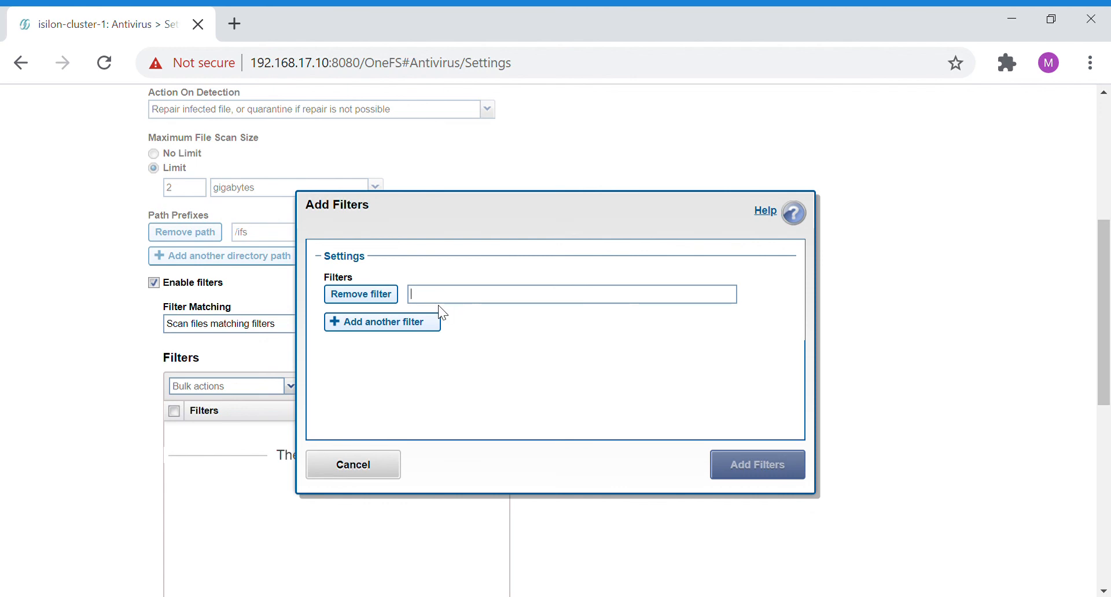
text(pdf)
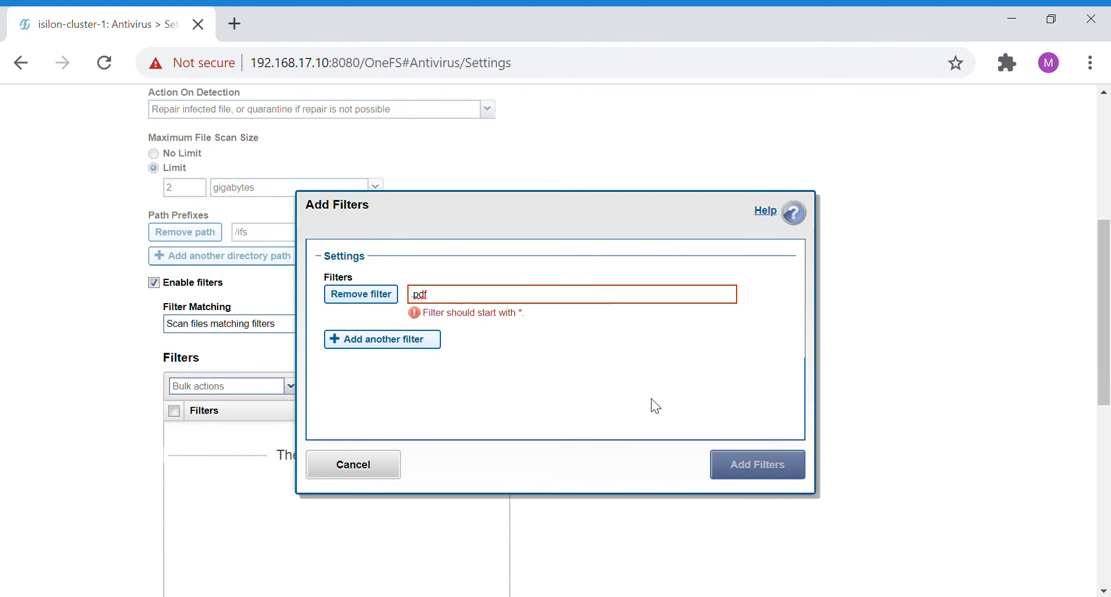
text(*)
click(761, 472)
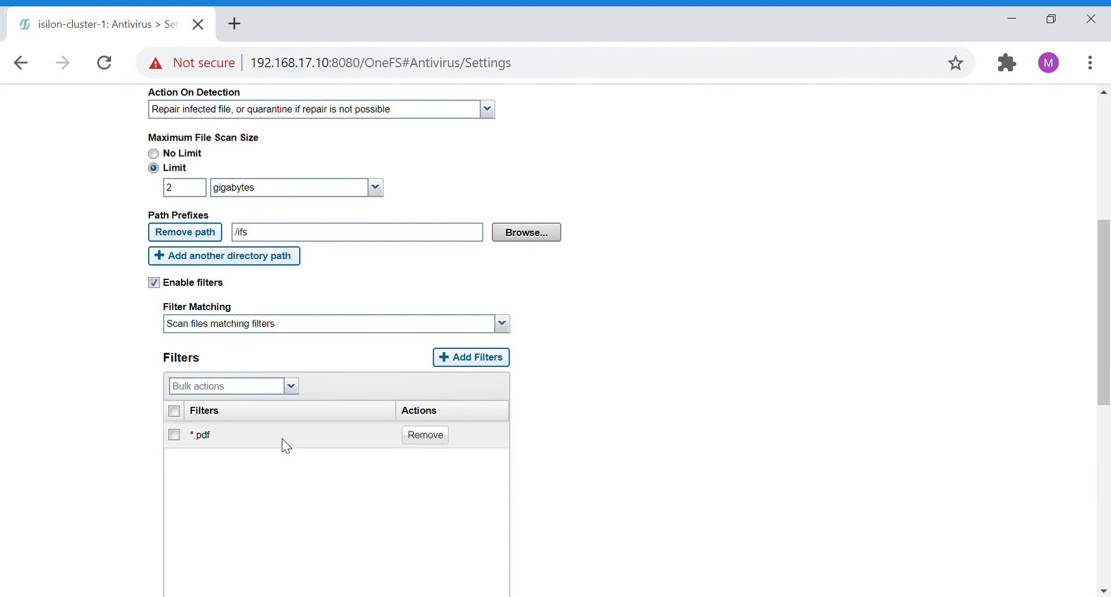
- Set the antivirus report retention to a specific time of 1 year
scroll(282, 440, down, 3)
scroll(370, 373, down, 3)
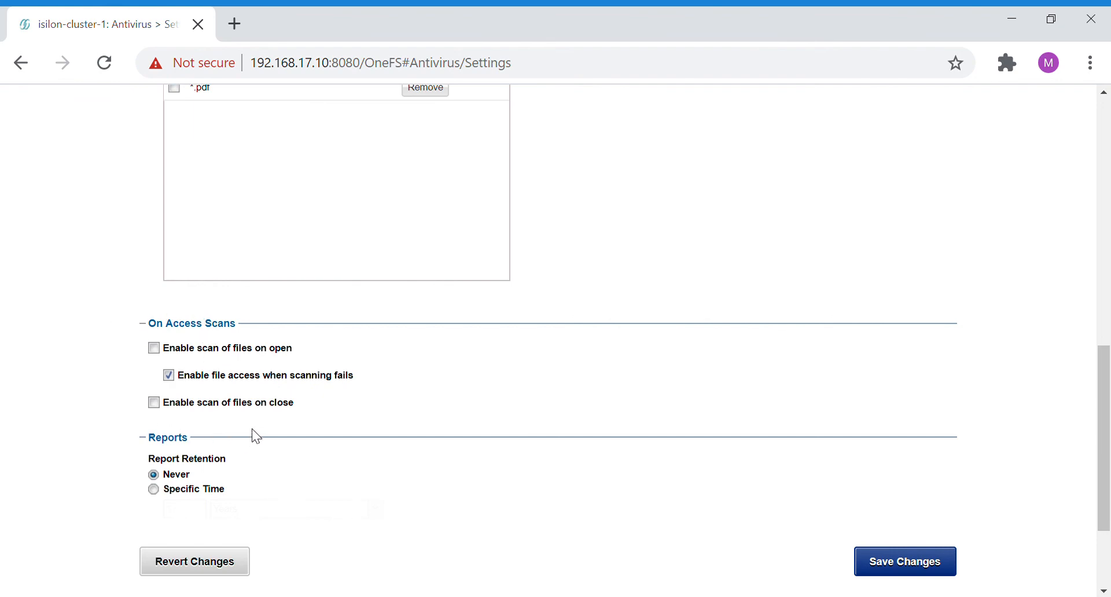
scroll(254, 435, up, 2)
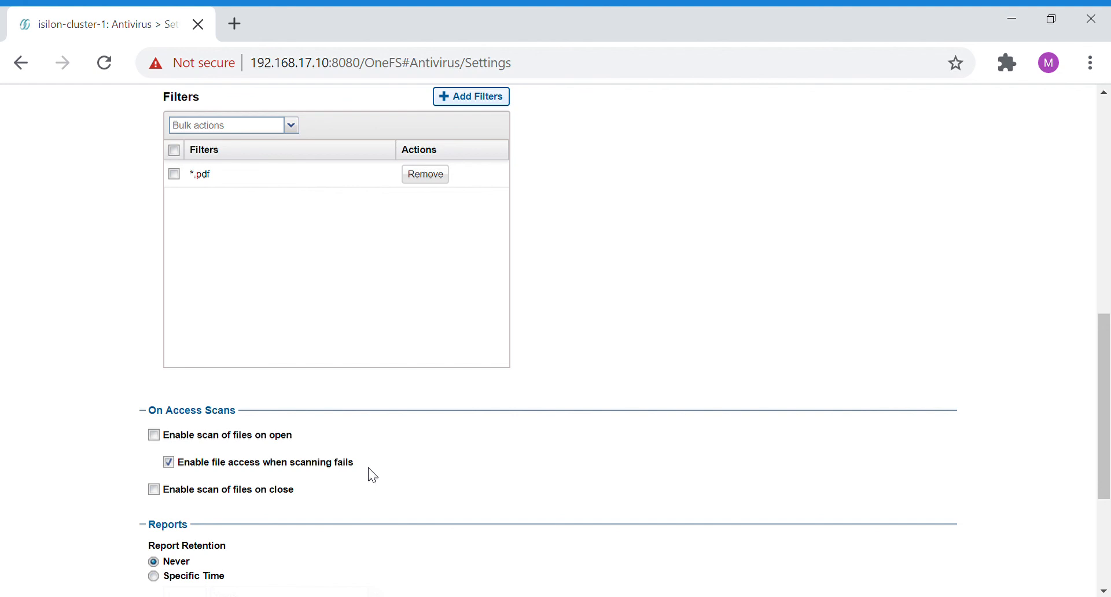
scroll(373, 476, down, 2)
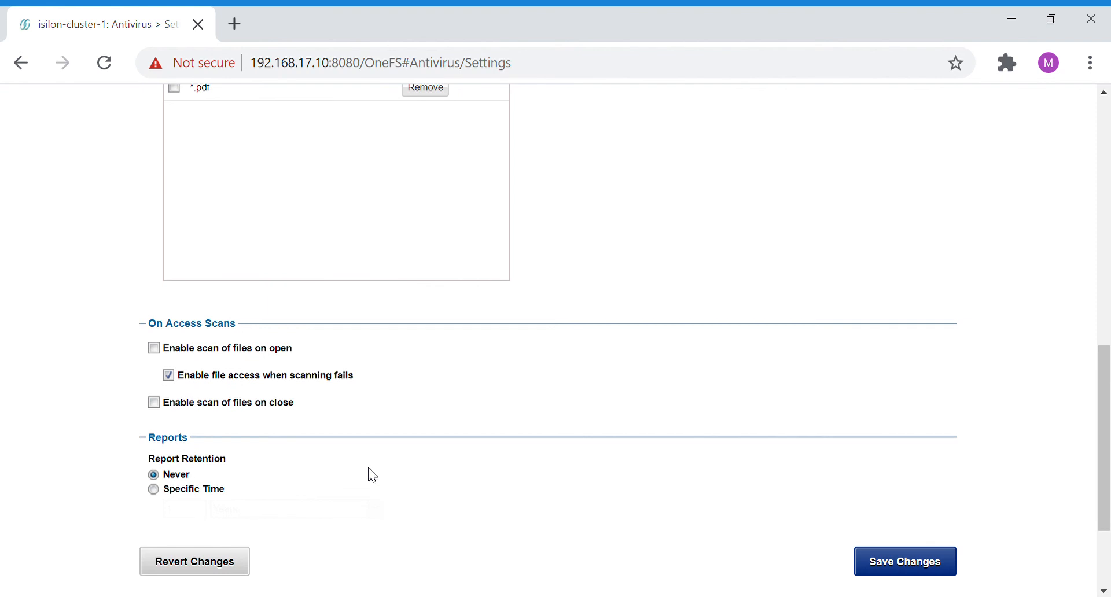
click(152, 490)
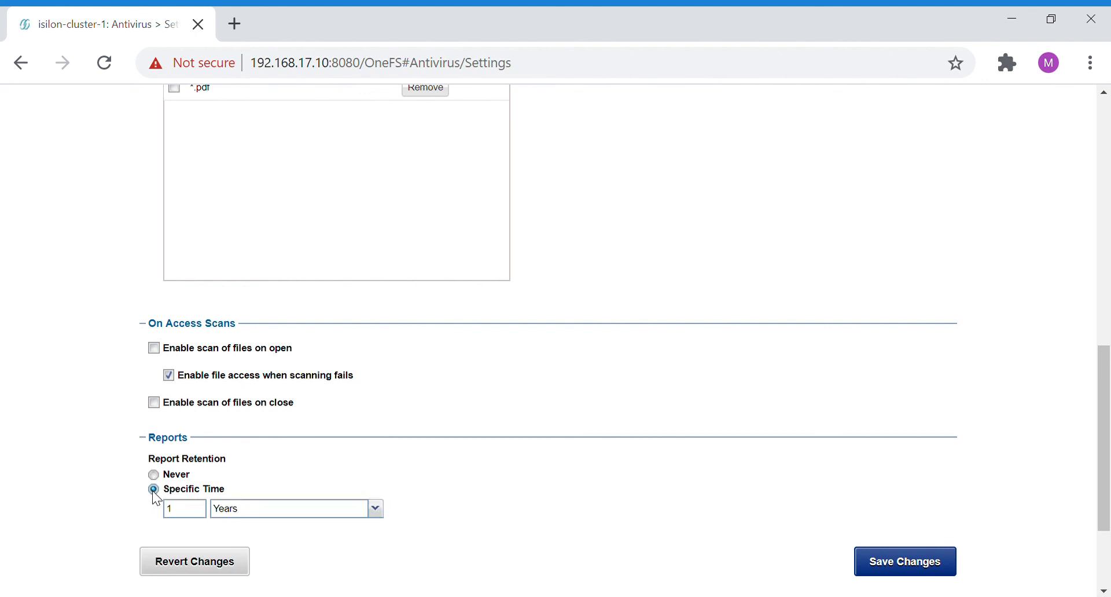
click(268, 512)
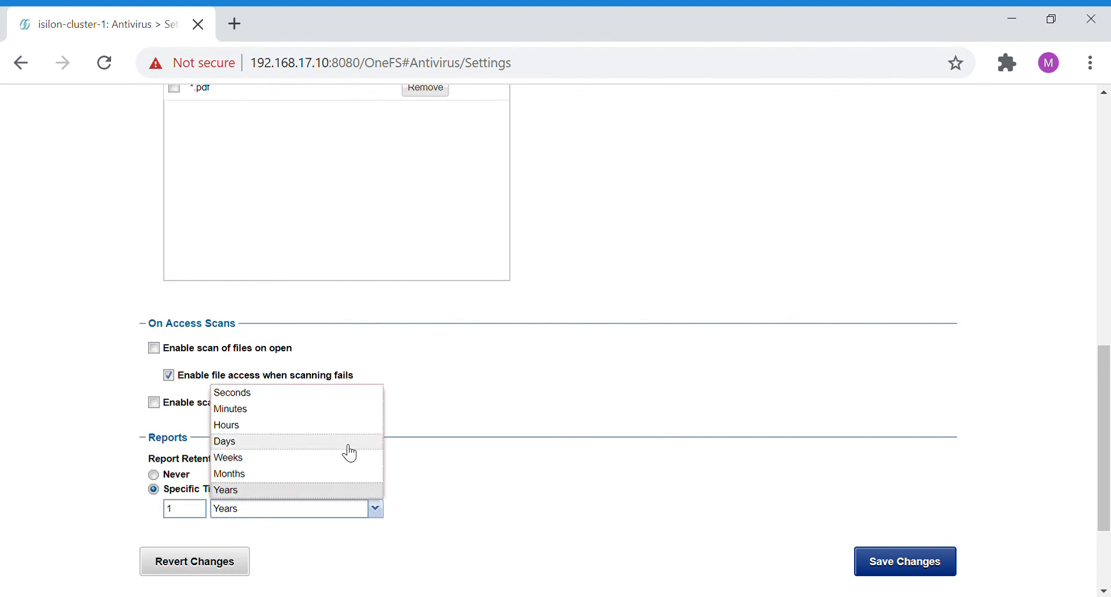
click(543, 467)
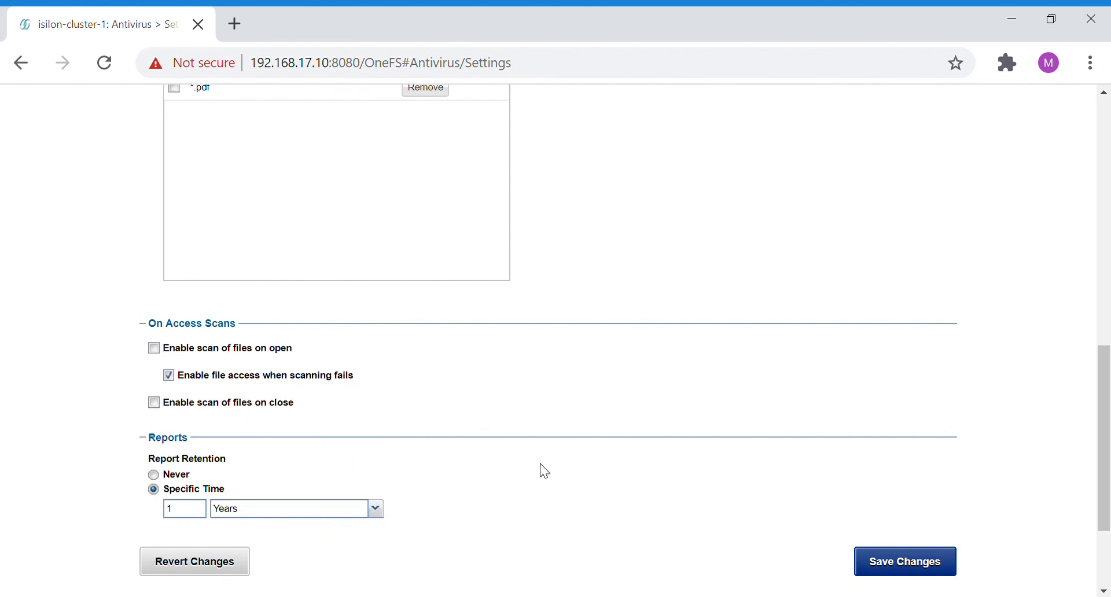
- Open the list of antivirus scan reports
scroll(543, 470, up, 12)
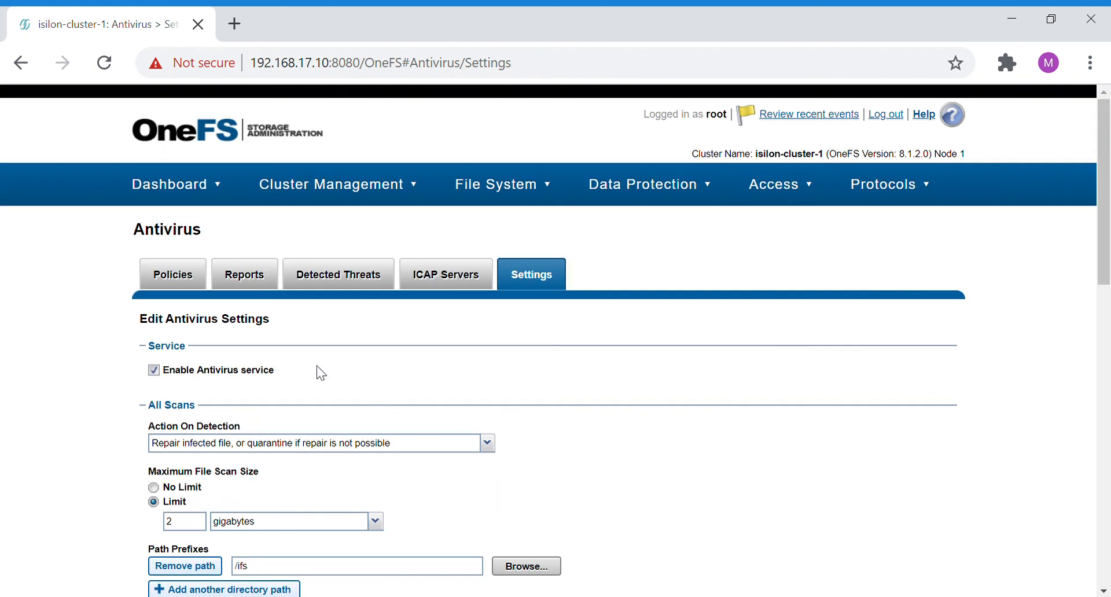
click(250, 288)
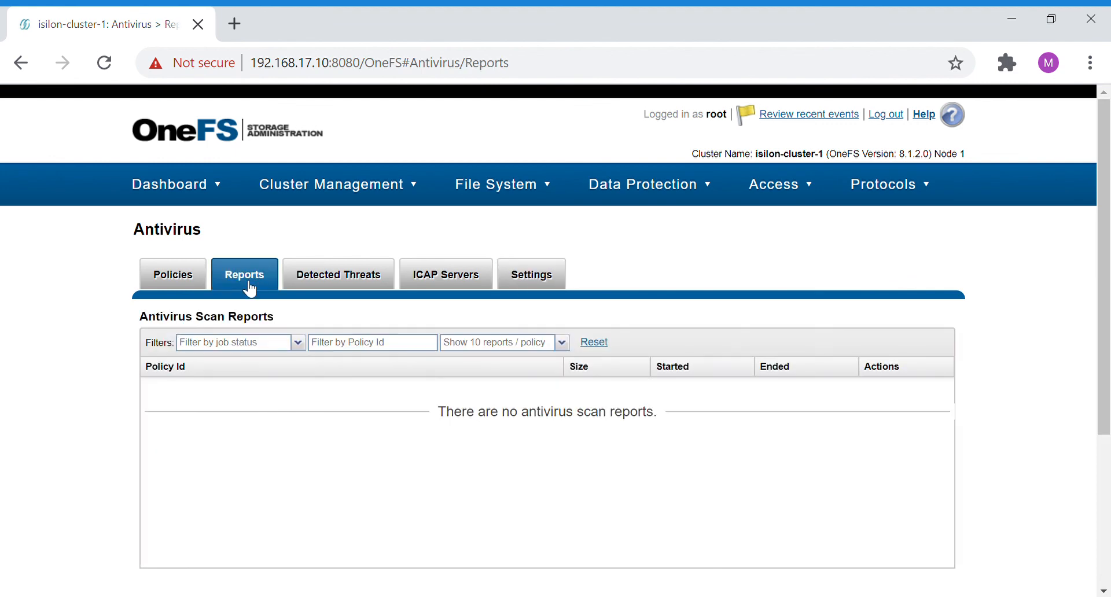